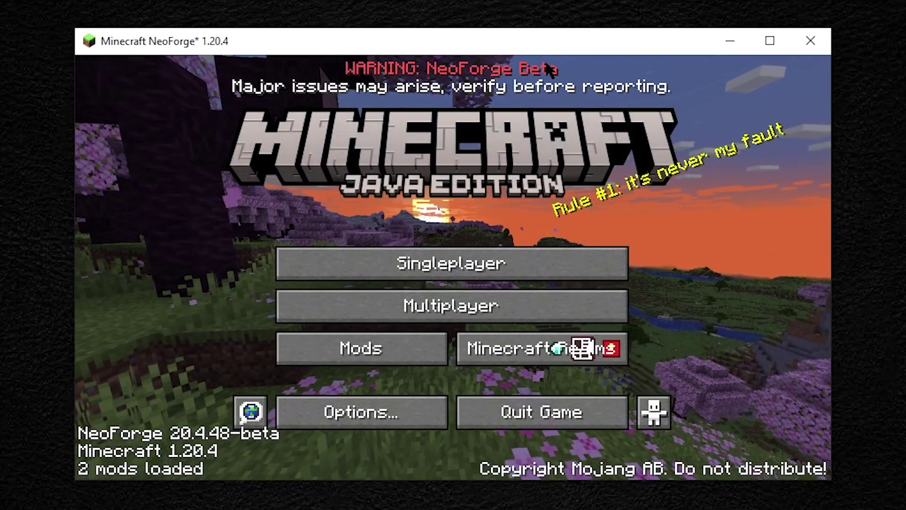
- Look through the NeoForge guide on itzcubatutorials.com for the download and installation instructions
double_click(542, 47)
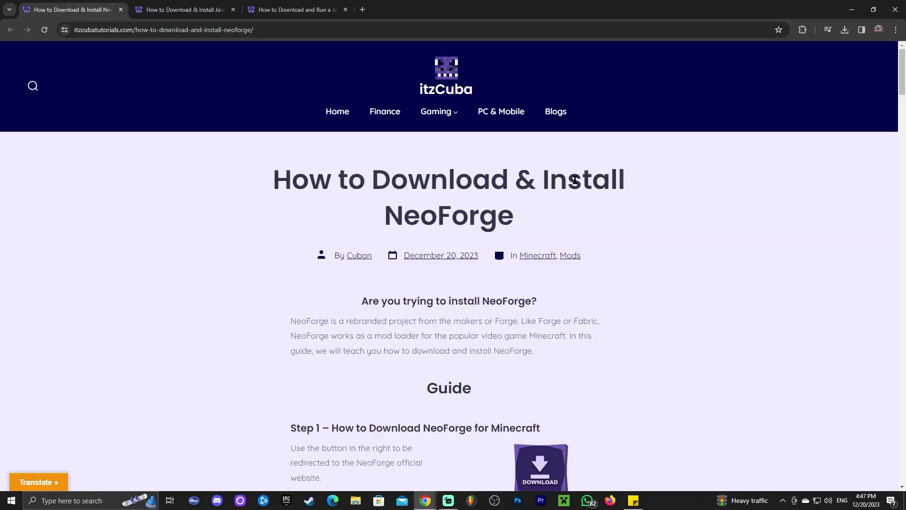
scroll(575, 179, "down", 18)
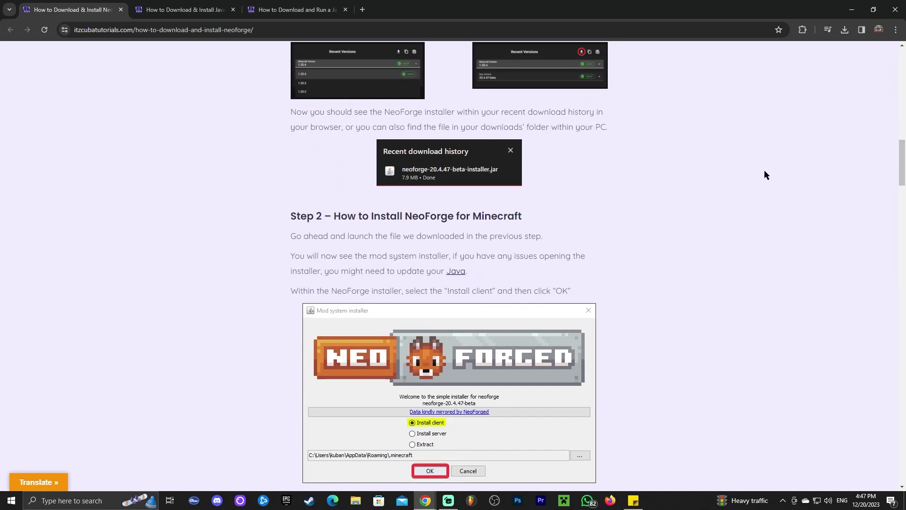
scroll(765, 174, "down", 8)
scroll(808, 204, "up", 11)
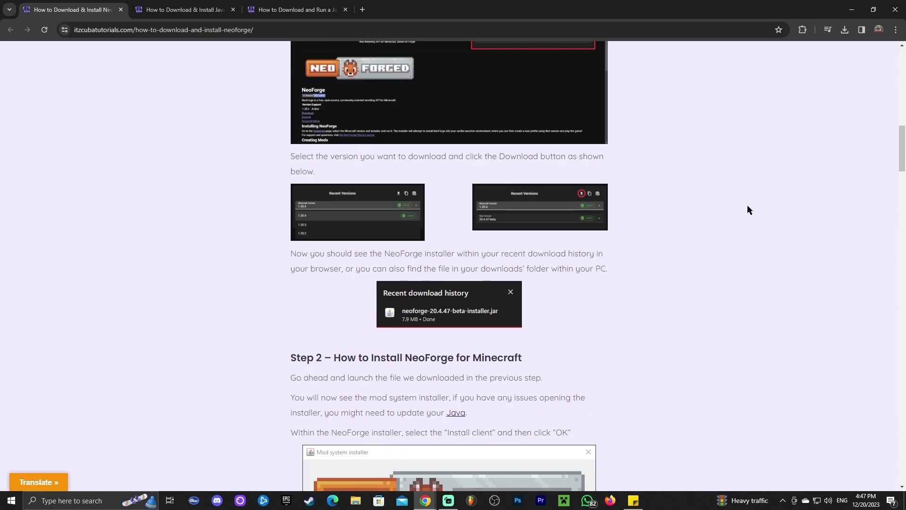
scroll(746, 209, "up", 15)
scroll(755, 203, "down", 3)
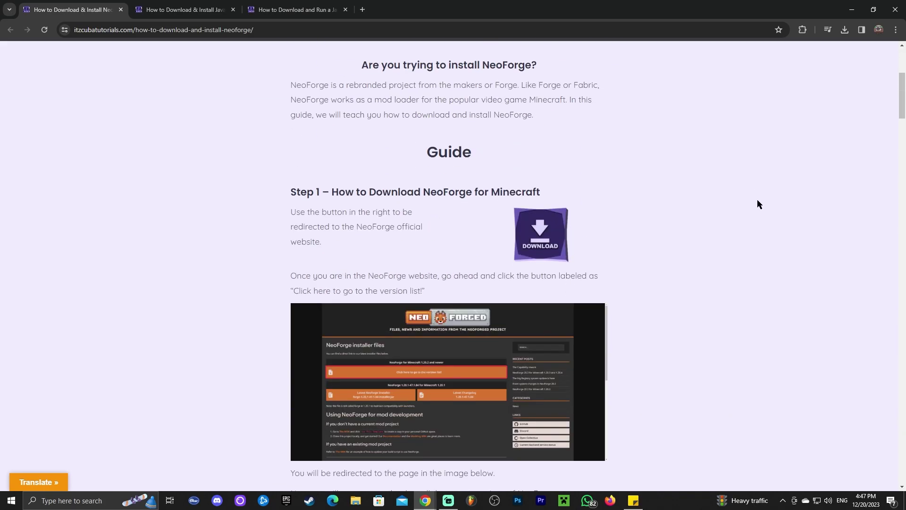
scroll(757, 204, "down", 5)
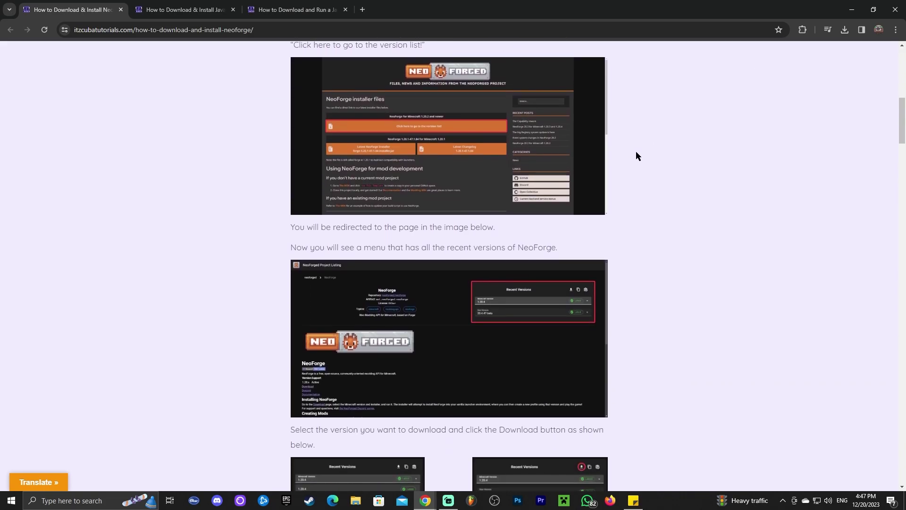
scroll(656, 160, "down", 2)
scroll(659, 170, "up", 8)
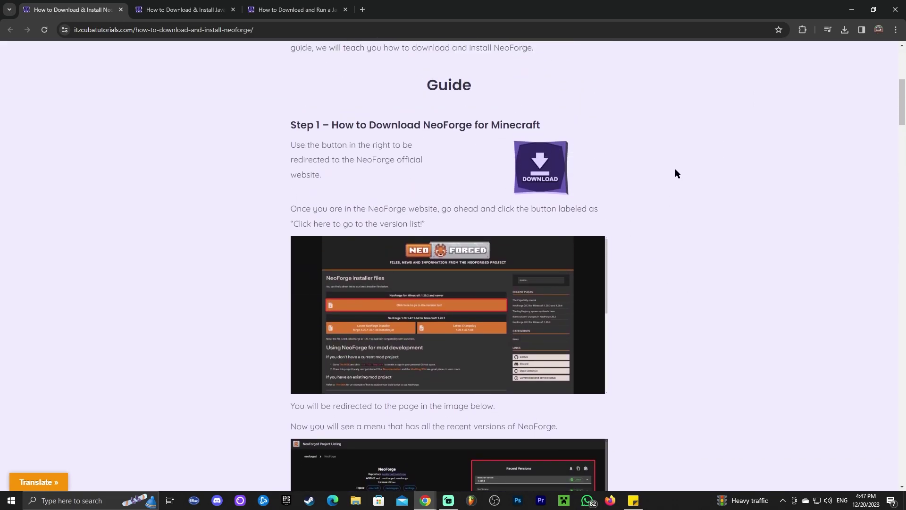
scroll(637, 162, "up", 4)
scroll(641, 158, "down", 4)
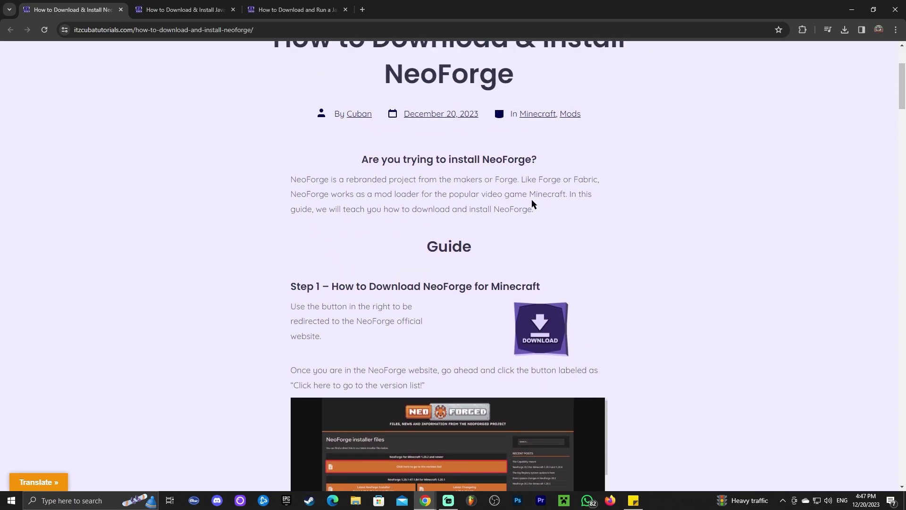
scroll(532, 202, "up", 2)
scroll(584, 173, "down", 4)
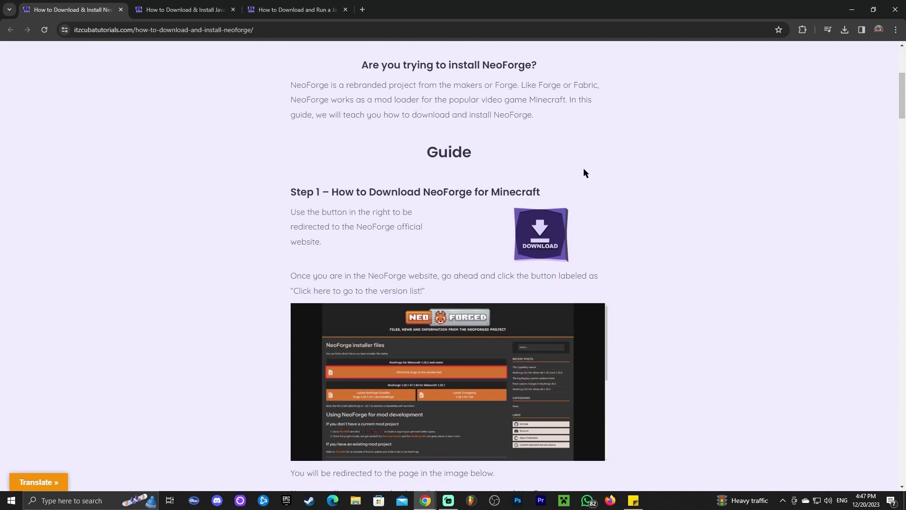
- Follow the guide's download link to the NeoForged site, open the version list and choose Minecraft version 1.20.4
left_click(550, 230)
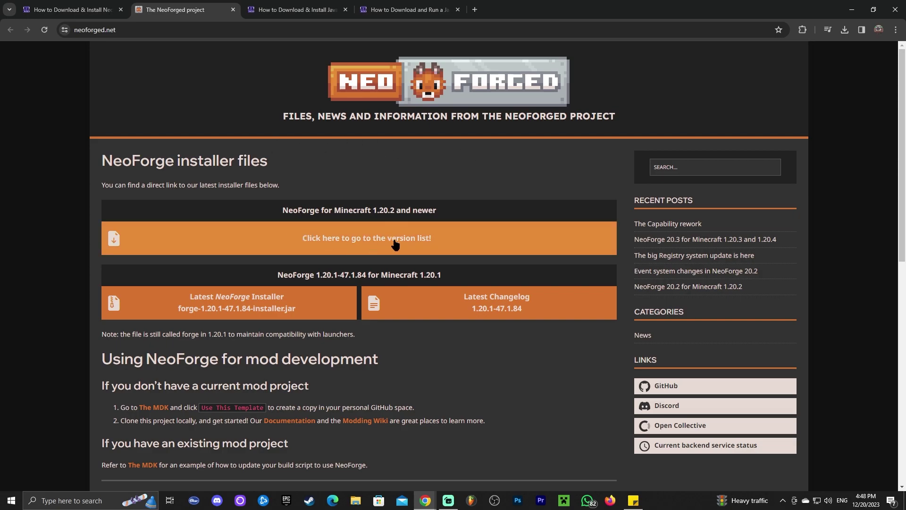
left_click(430, 247)
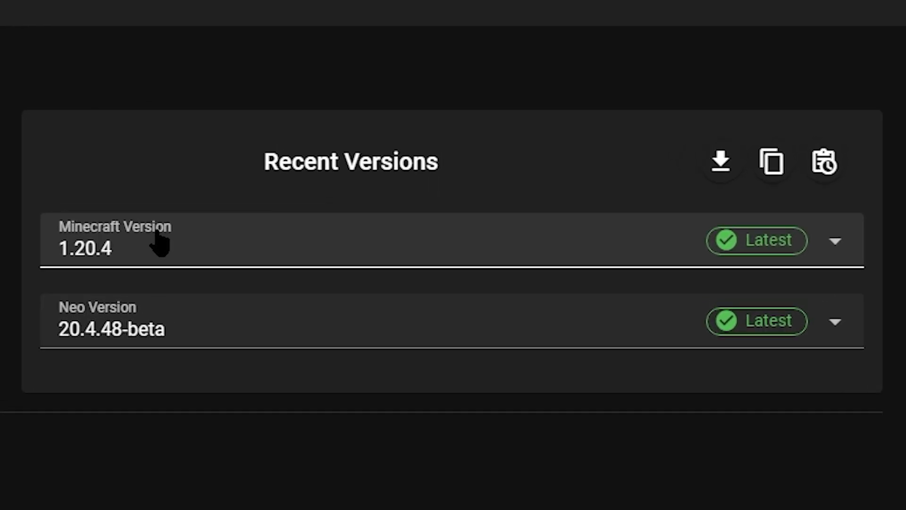
left_click(539, 173)
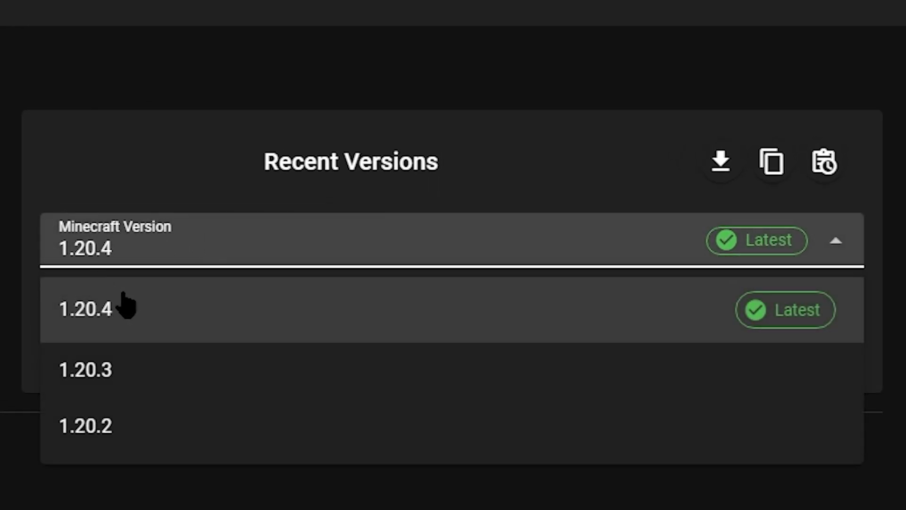
left_click(109, 327)
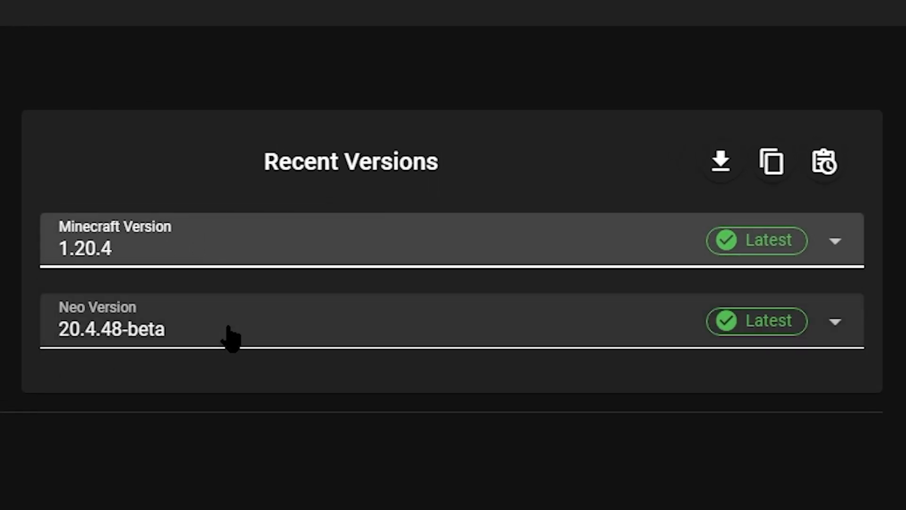
- Download the installer for Neo version 20.4.48-beta and save it in Downloads as neoforge-20.4.48-beta-installer.jar
left_click(228, 331)
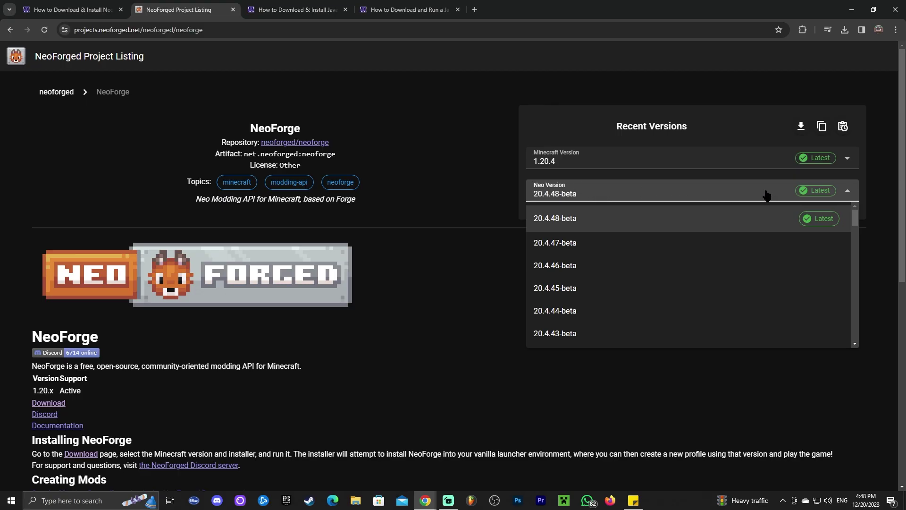
left_click(655, 196)
left_click(598, 195)
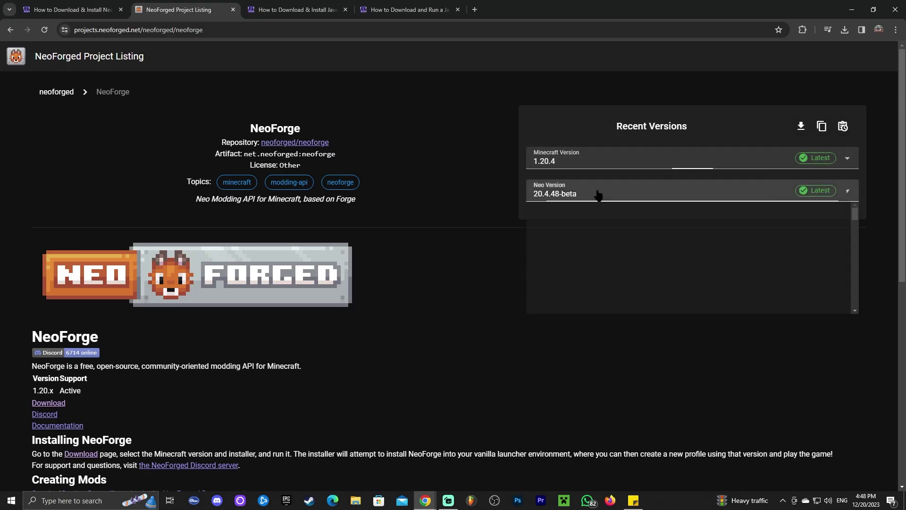
left_click(833, 181)
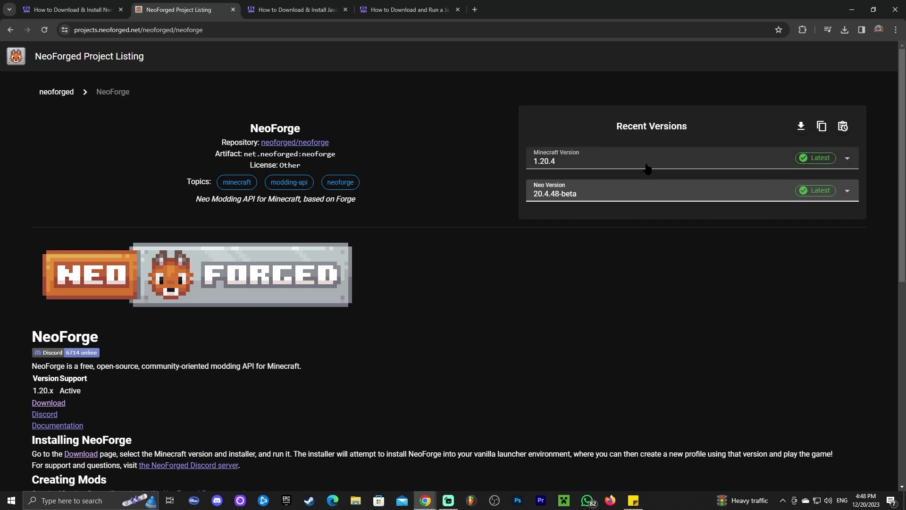
left_click(799, 134)
left_click(557, 165)
left_click(630, 201)
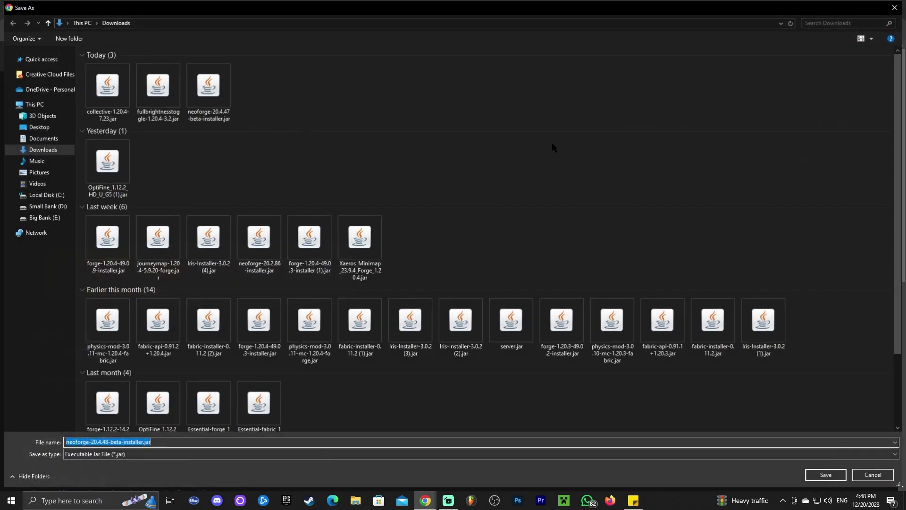
left_click(826, 475)
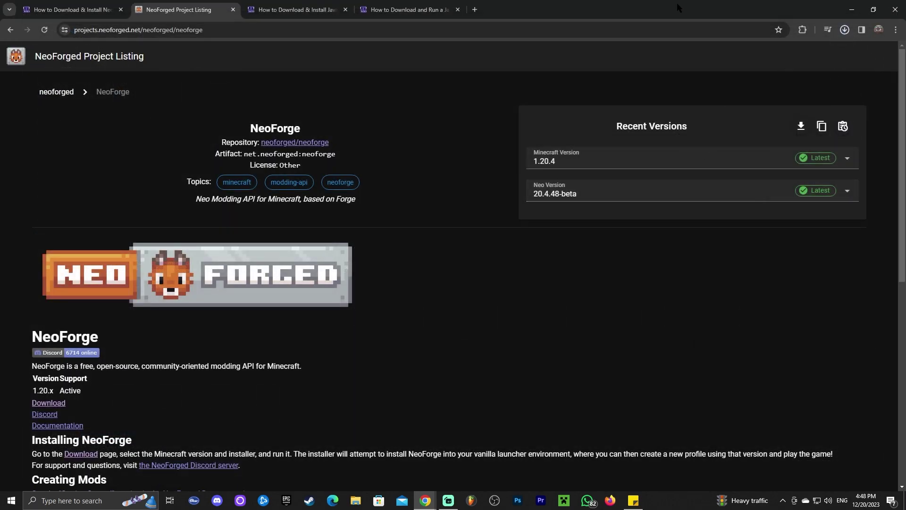
- Place the downloaded neoforge-20.4.48-beta-installer.jar on the desktop and minimize the browser window
double_click(678, 8)
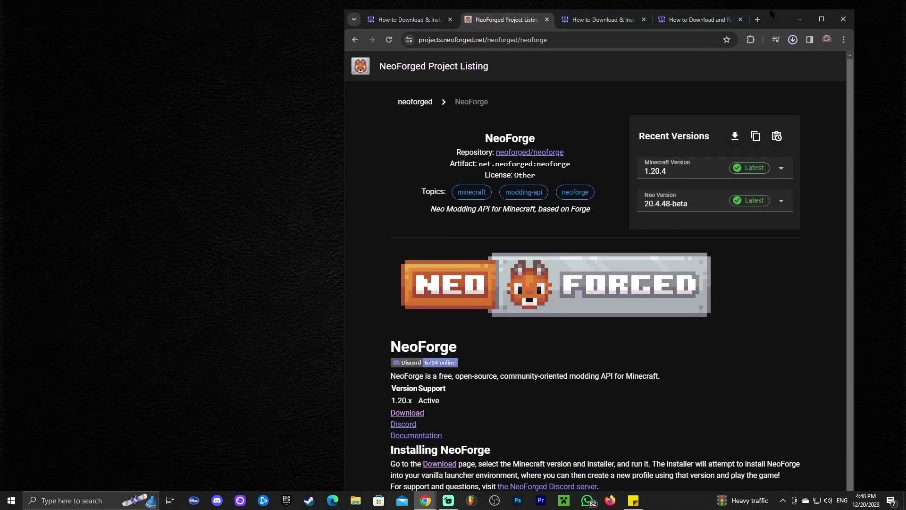
left_click_drag(772, 9, 794, 62)
left_click(799, 89)
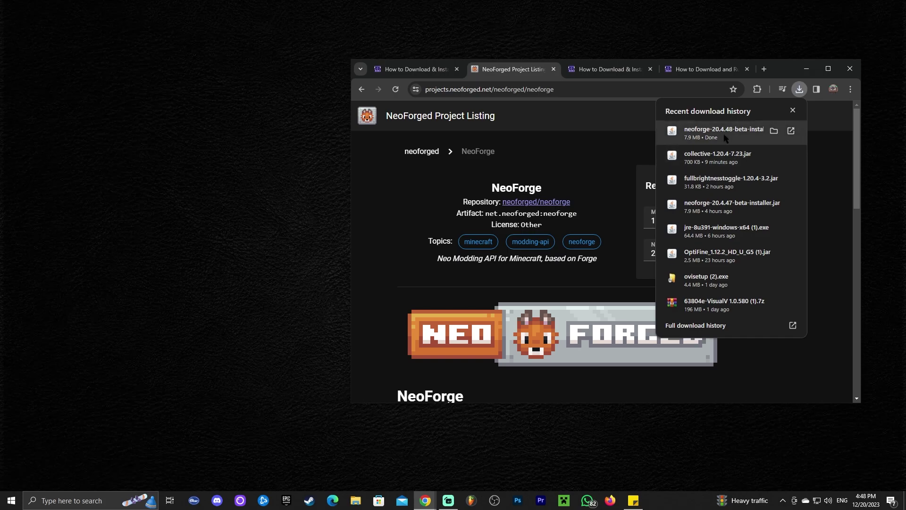
left_click_drag(732, 135, 245, 183)
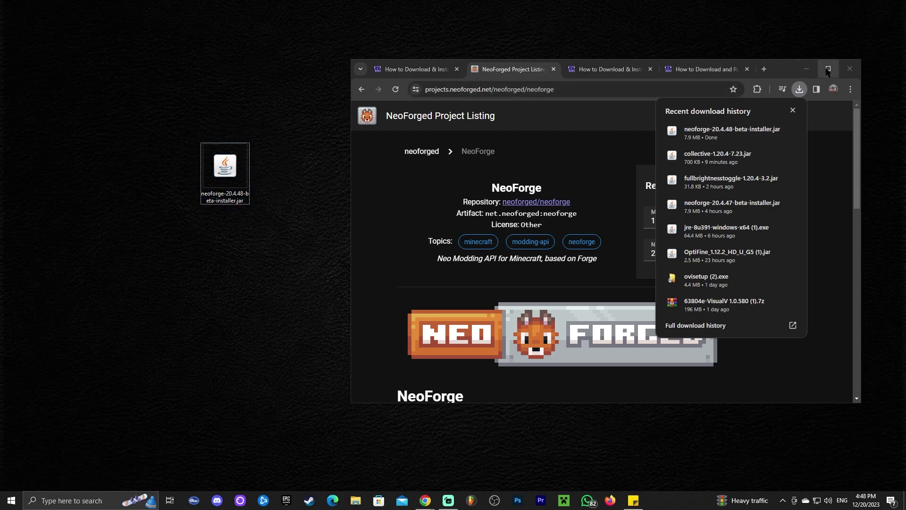
left_click_drag(274, 143, 180, 220)
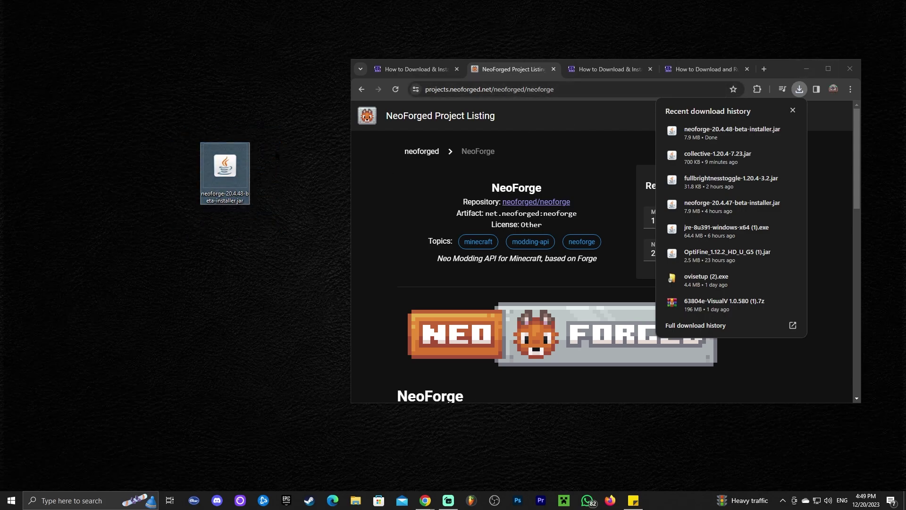
left_click(268, 150)
left_click(807, 68)
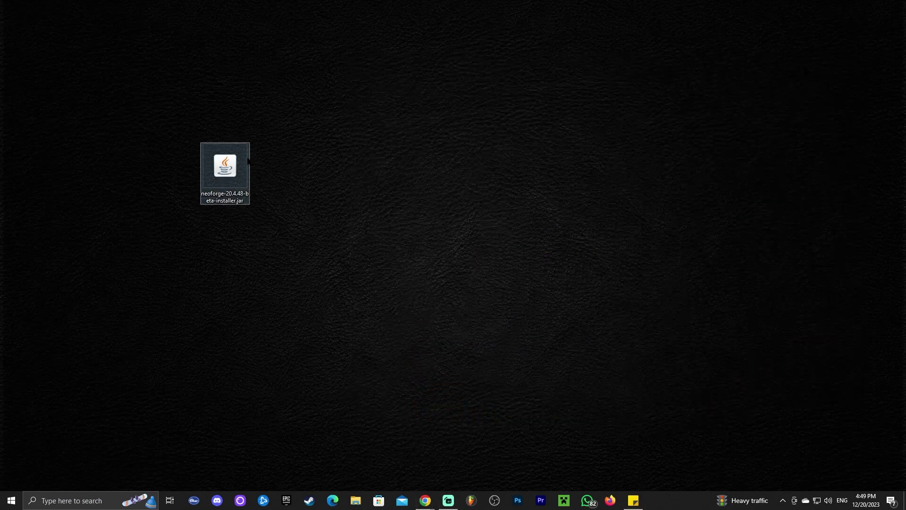
- Move the NeoForge installer file nearer the desktop's centre and open it with Java(TM) Platform SE binary
left_click_drag(225, 168, 375, 167)
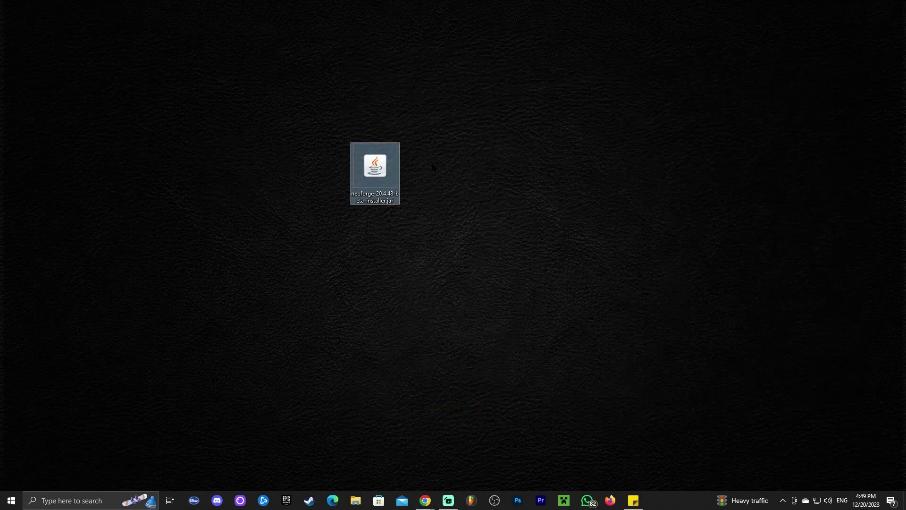
right_click(381, 150)
mouse_move(428, 223)
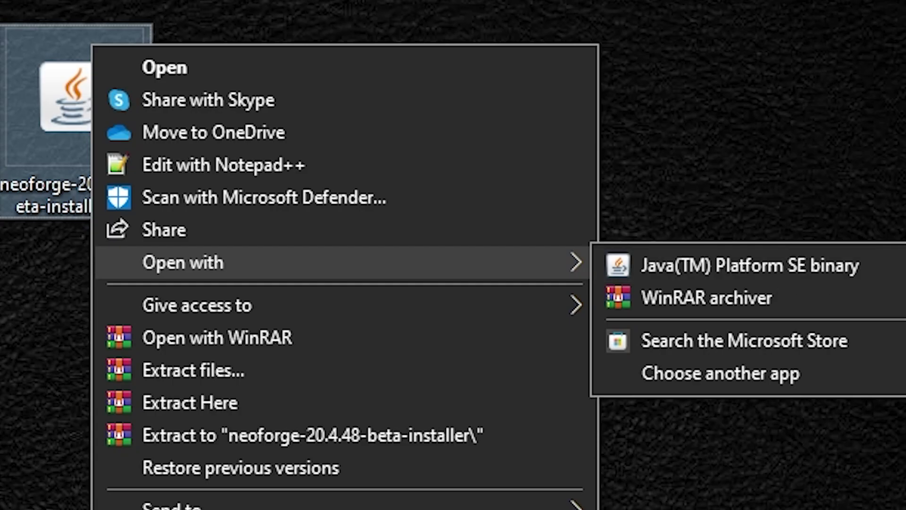
left_click(769, 267)
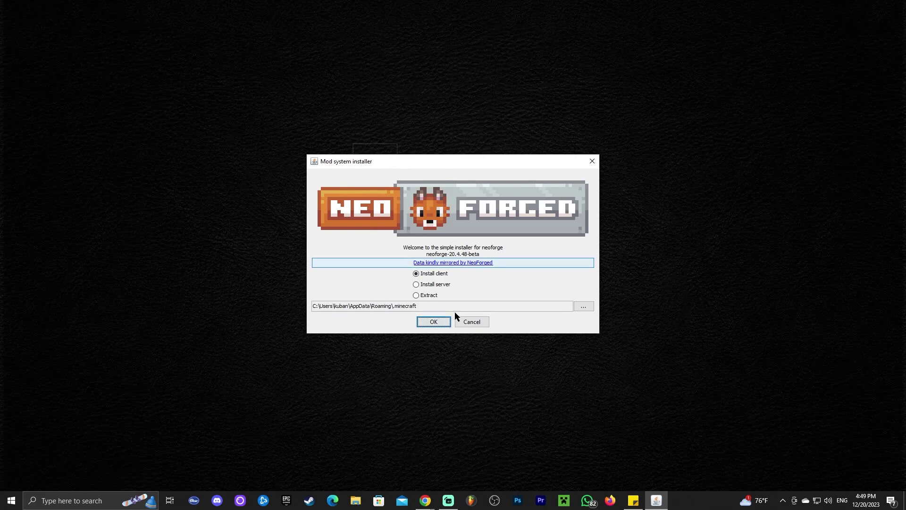
- Switch to Chrome and look through the guide on downloading and installing Java 17
left_click(426, 500)
left_click(449, 460)
left_click(635, 70)
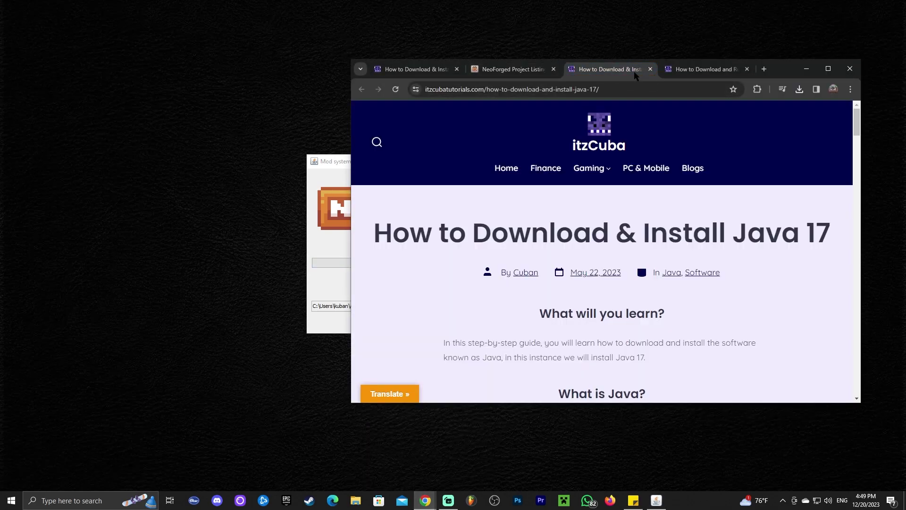
left_click(831, 72)
scroll(653, 152, "down", 20)
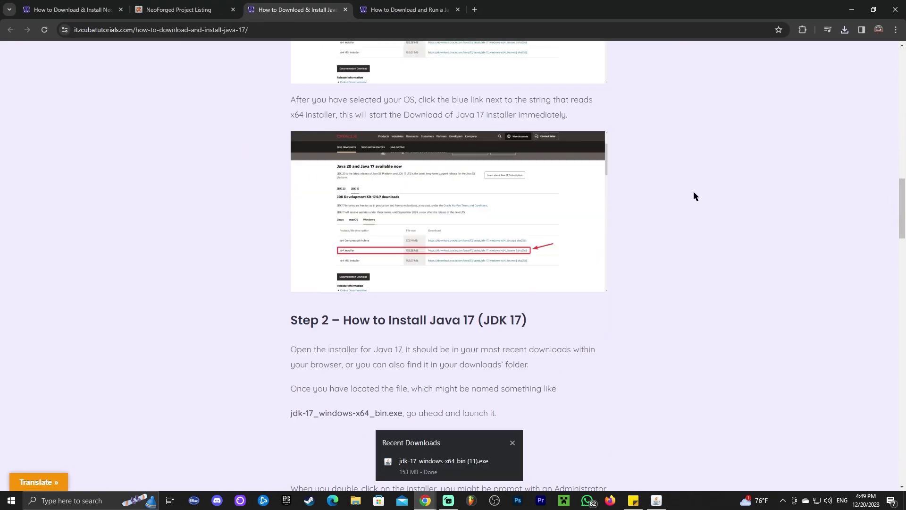
scroll(432, 180, "down", 10)
key("Home")
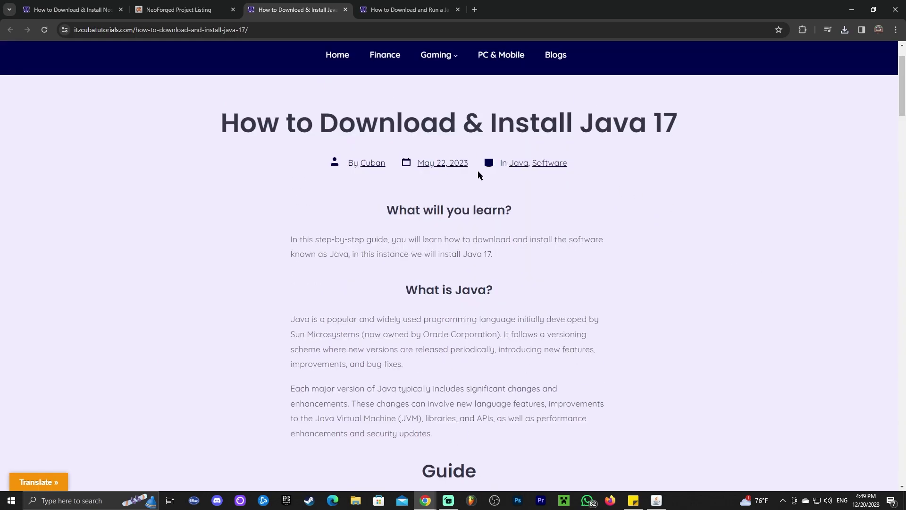
scroll(647, 168, "down", 8)
scroll(598, 208, "up", 7)
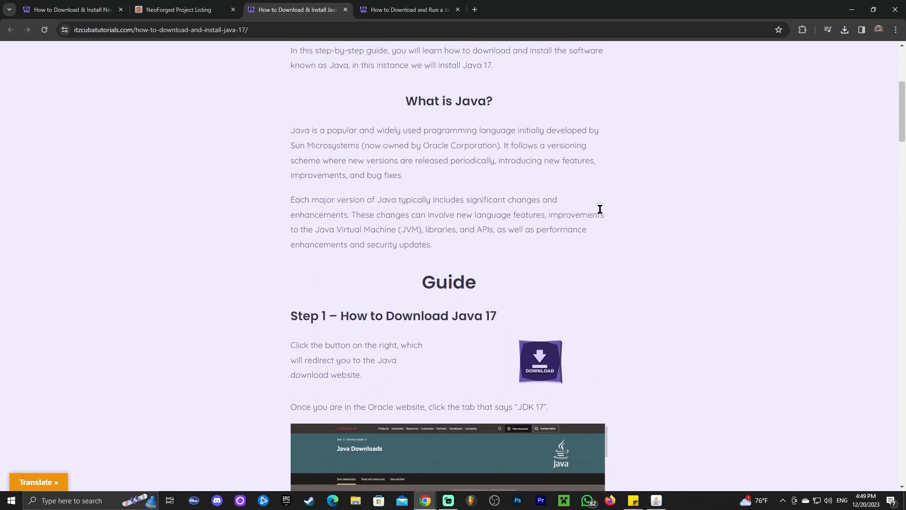
scroll(410, 170, "down", 2)
- Look through the guide on downloading and running Jarfix, and minimize the browser window
left_click(405, 7)
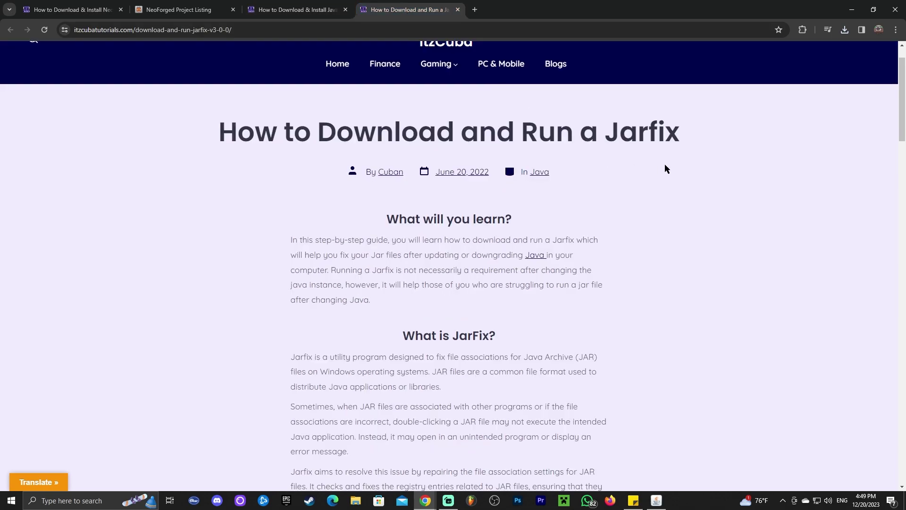
scroll(647, 197, "down", 18)
scroll(590, 242, "down", 8)
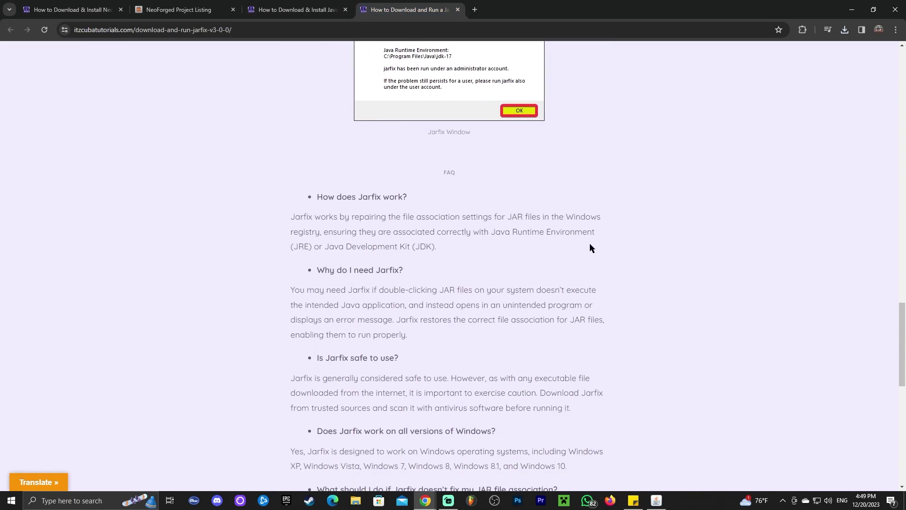
scroll(590, 243, "up", 20)
left_click(852, 9)
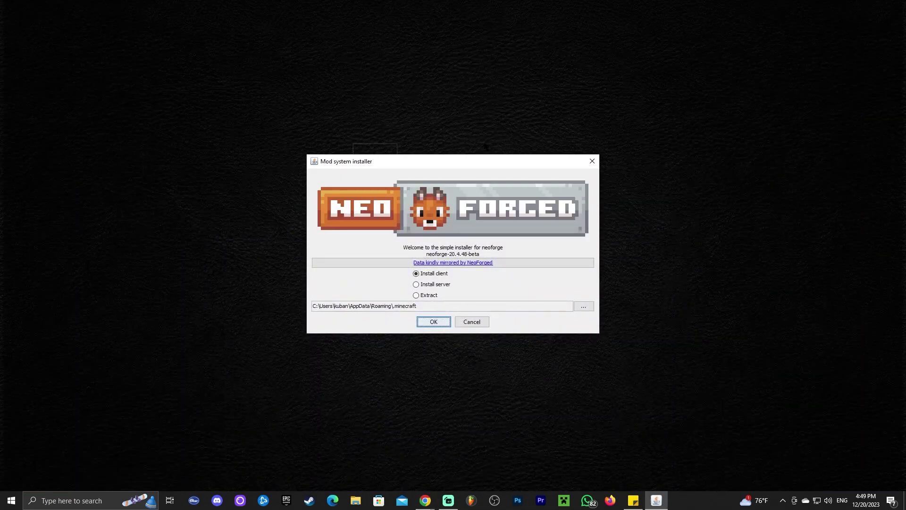
- Reposition the mod system installer window and start the NeoForge client installation into the .minecraft folder
left_click_drag(456, 166, 649, 124)
left_click_drag(460, 100, 326, 229)
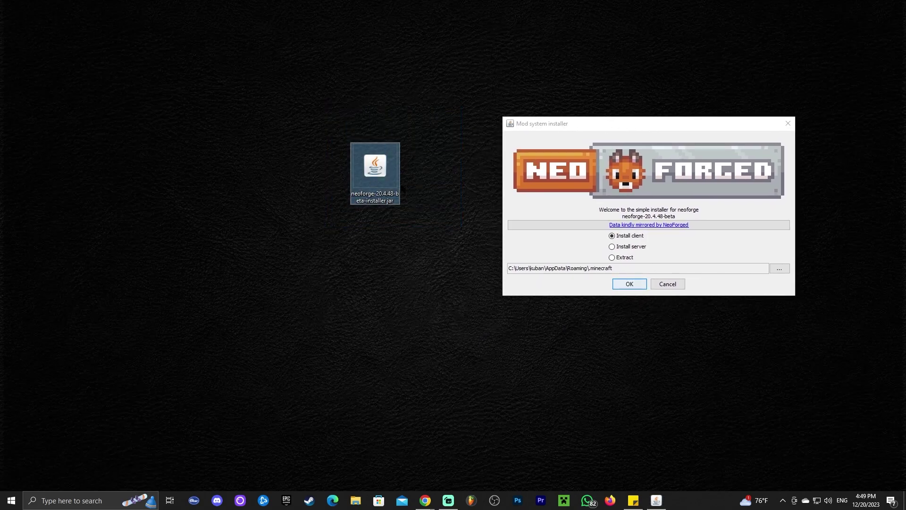
left_click_drag(632, 126, 457, 142)
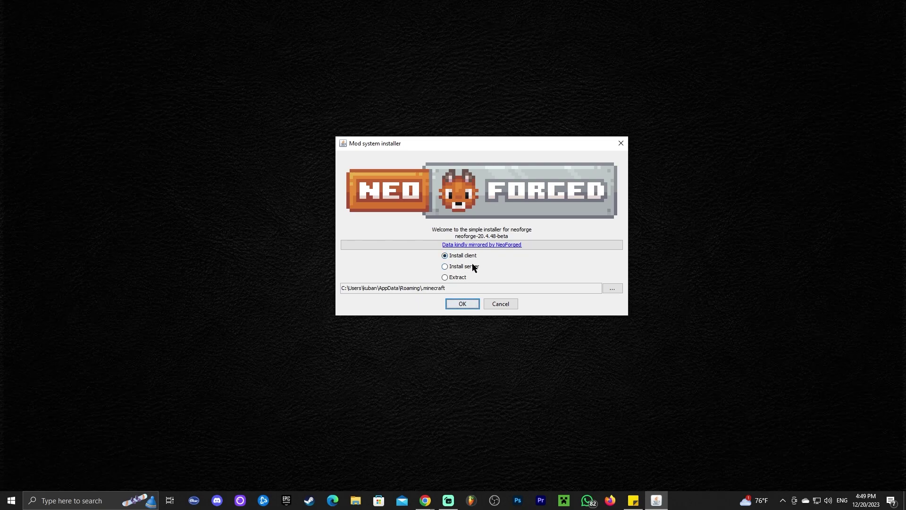
left_click(463, 303)
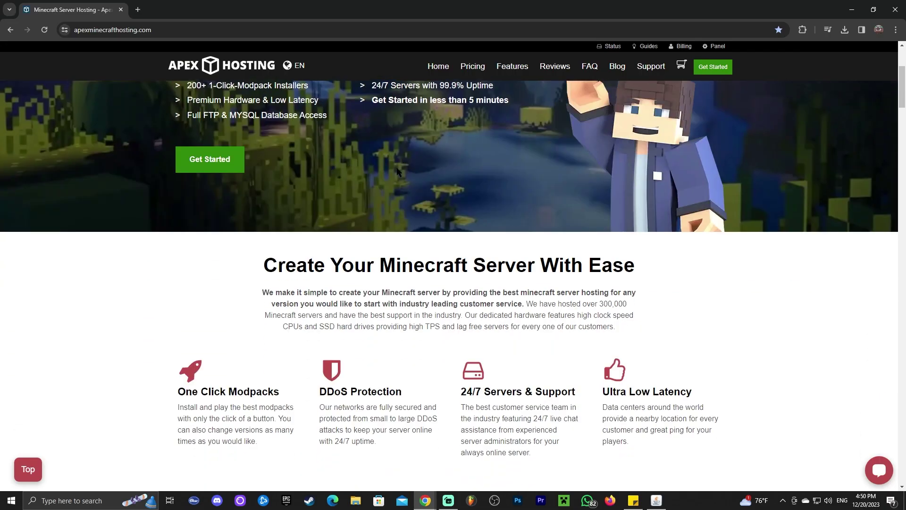
- Look through the Apex Hosting homepage's server features and hosting benefits, and minimize the browser window
scroll(742, 227, "down", 3)
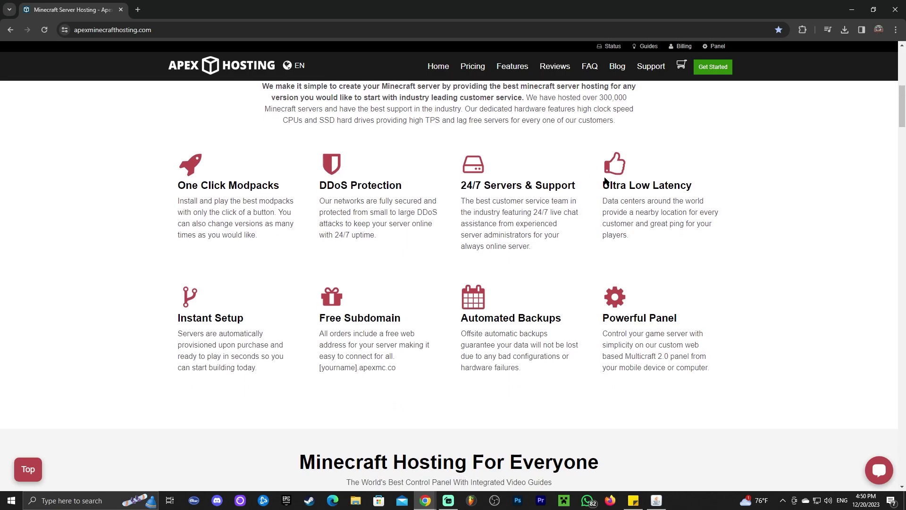
scroll(742, 227, "up", 3)
scroll(742, 227, "up", 5)
scroll(316, 191, "down", 10)
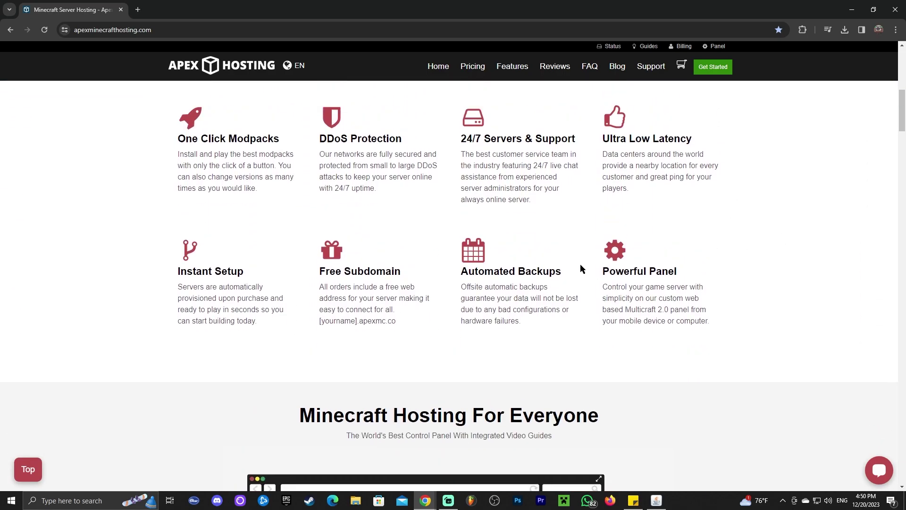
scroll(695, 274, "up", 10)
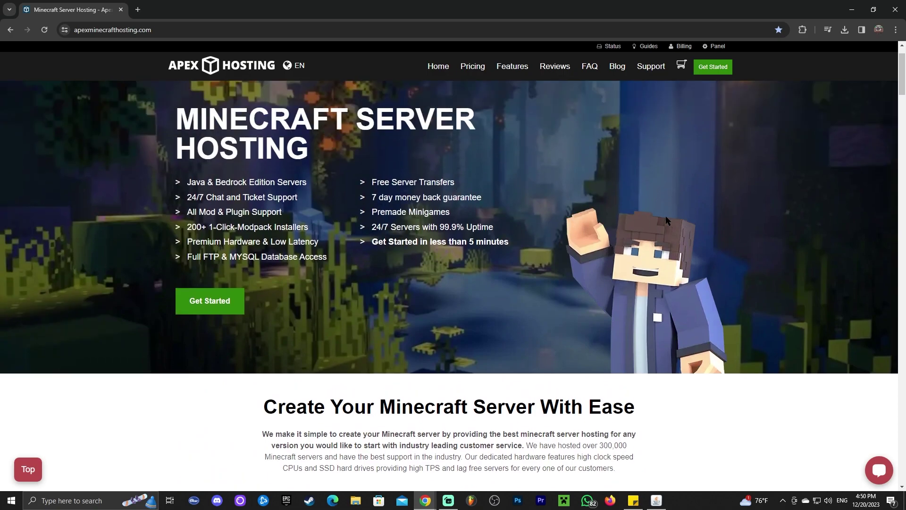
scroll(577, 225, "down", 2)
scroll(578, 225, "up", 3)
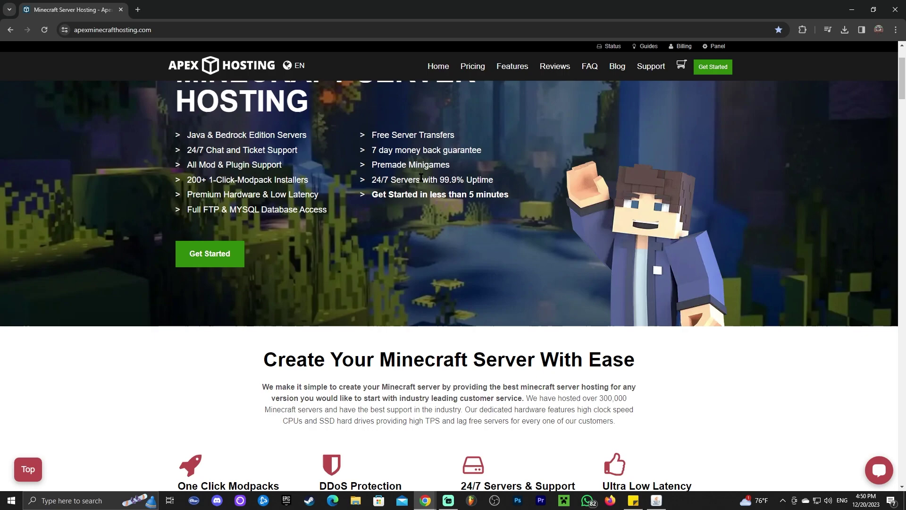
scroll(512, 233, "up", 2)
scroll(582, 204, "down", 8)
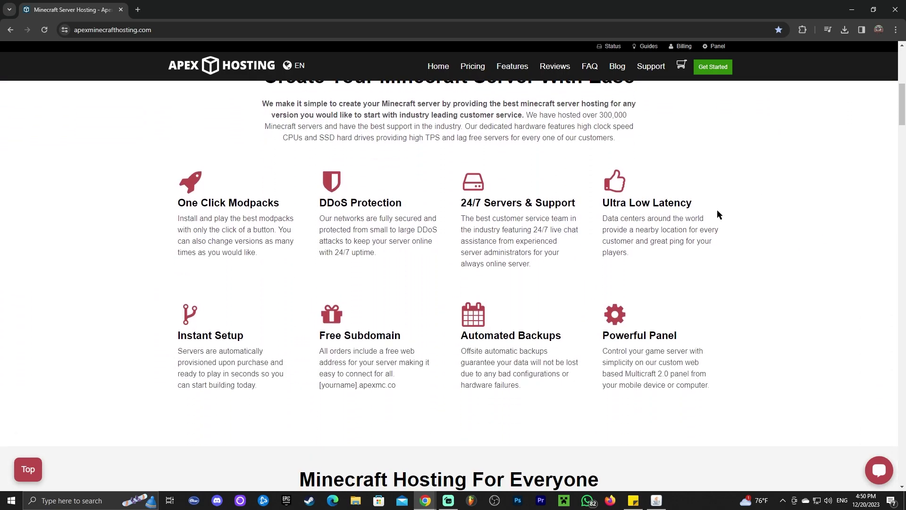
scroll(718, 210, "up", 7)
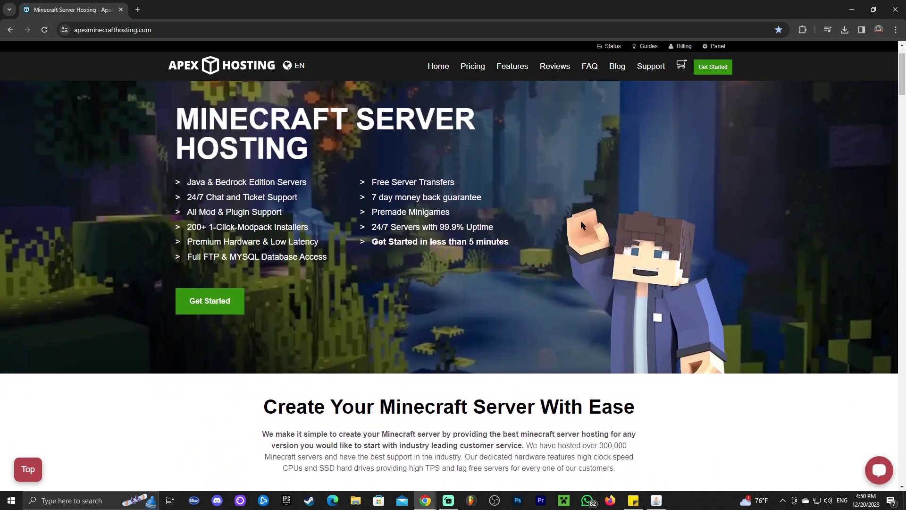
scroll(581, 225, "down", 6)
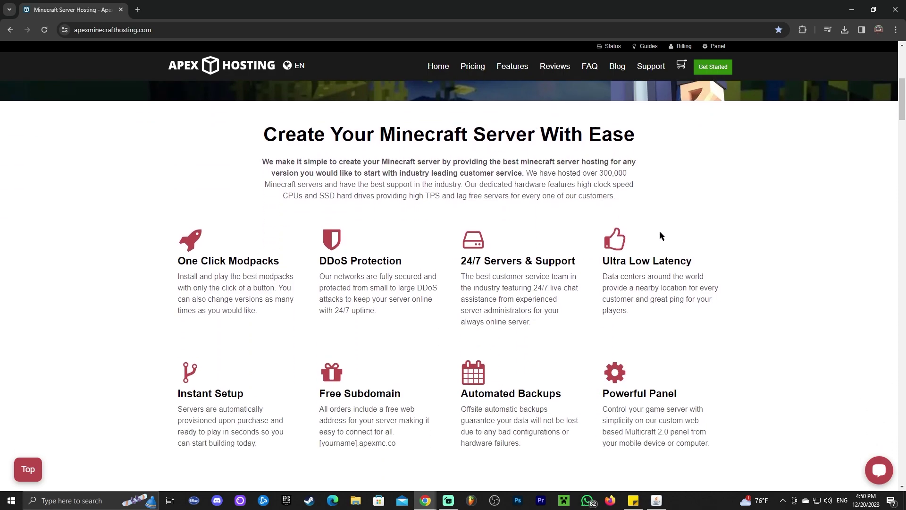
scroll(496, 204, "down", 2)
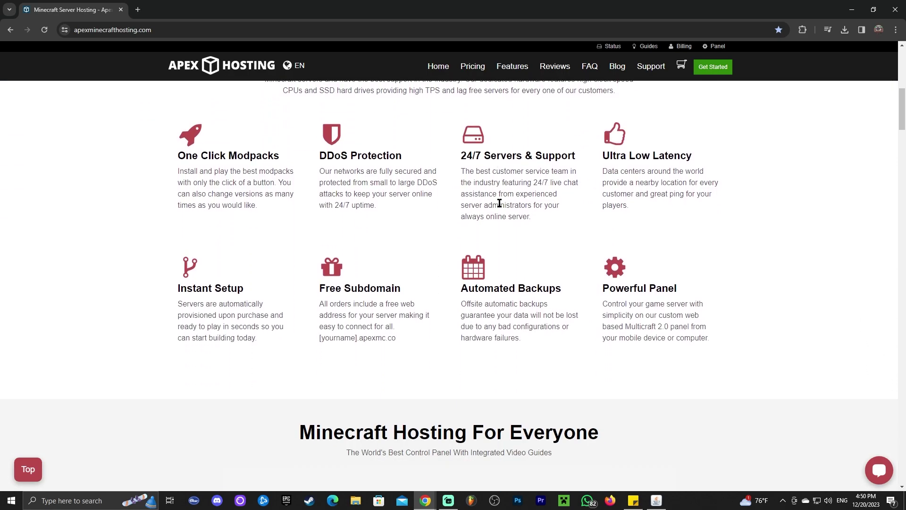
scroll(346, 179, "up", 7)
scroll(346, 178, "up", 2)
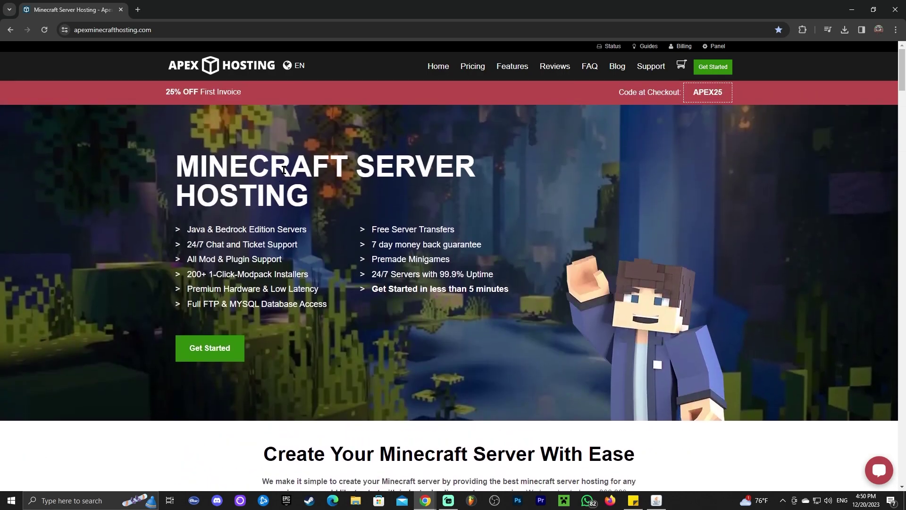
left_click(338, 113)
left_click(852, 10)
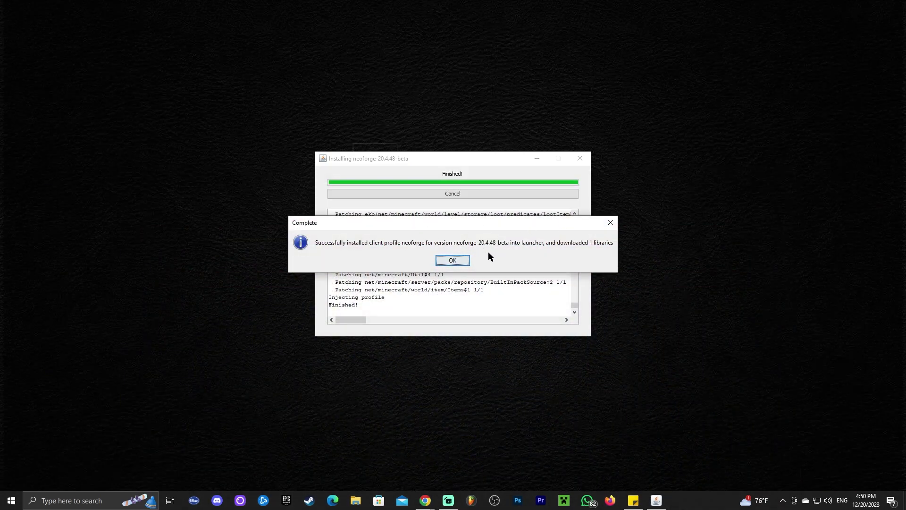
- Dismiss the installer's completion message and include modded versions in the Minecraft Launcher's Java Edition installations list
left_click(452, 261)
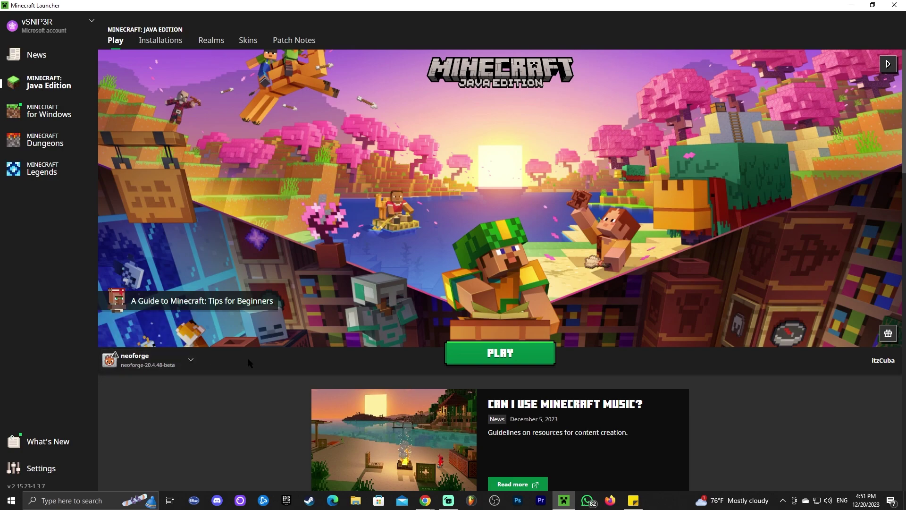
left_click(152, 43)
left_click(655, 71)
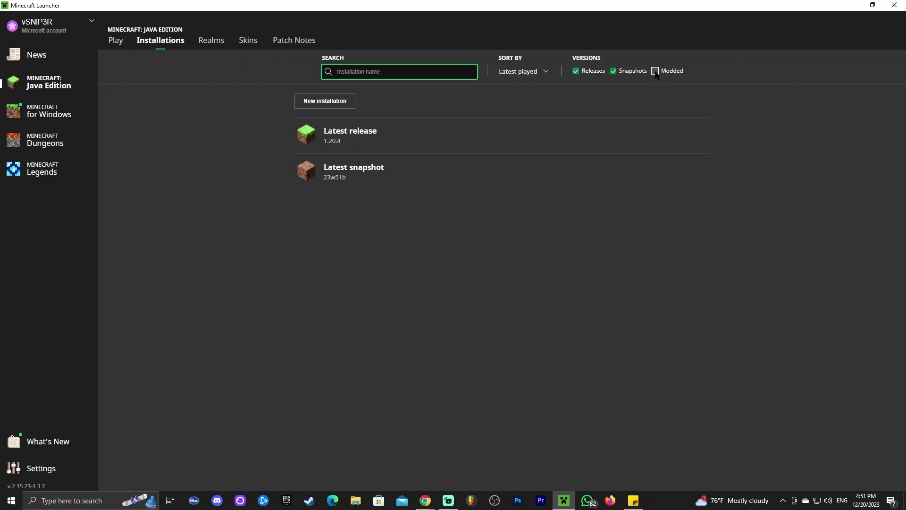
left_click(656, 72)
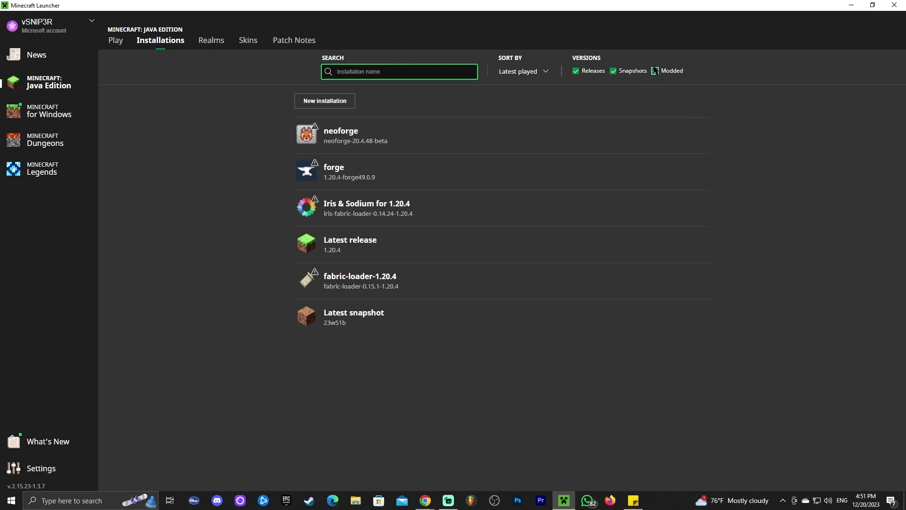
left_click(341, 102)
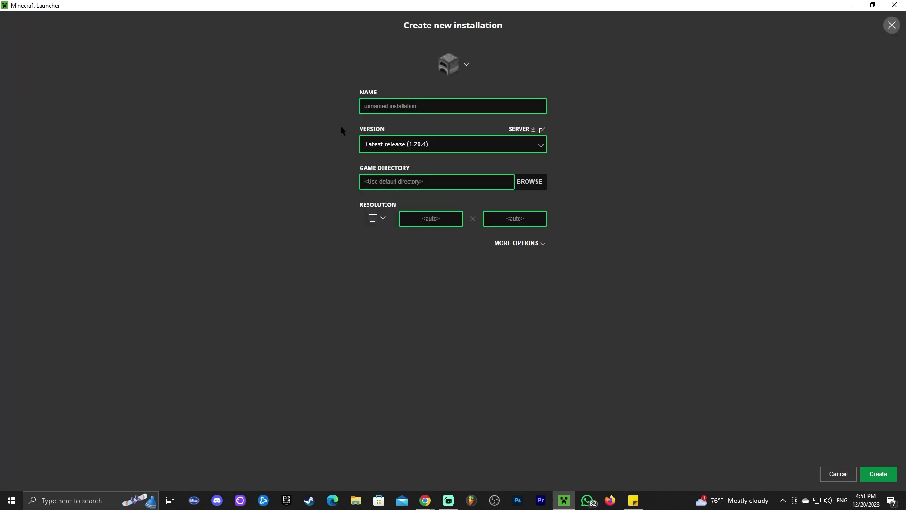
left_click(472, 144)
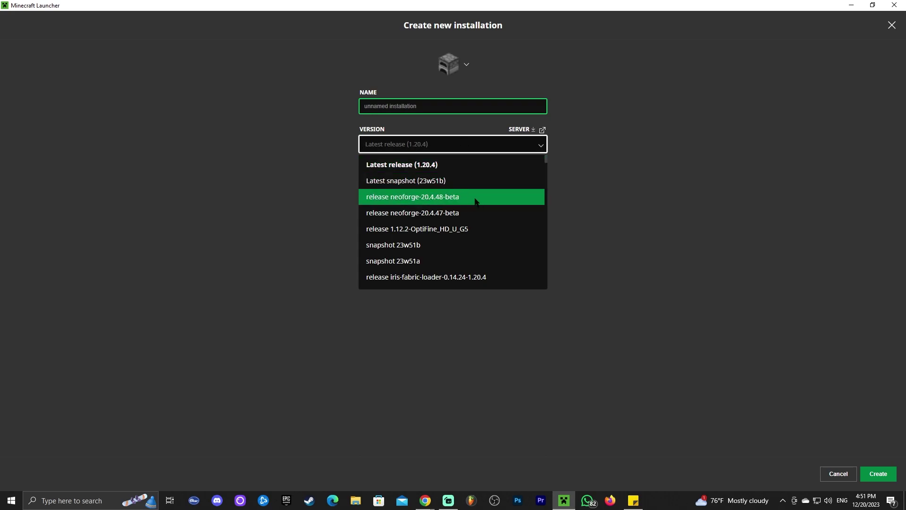
left_click(450, 198)
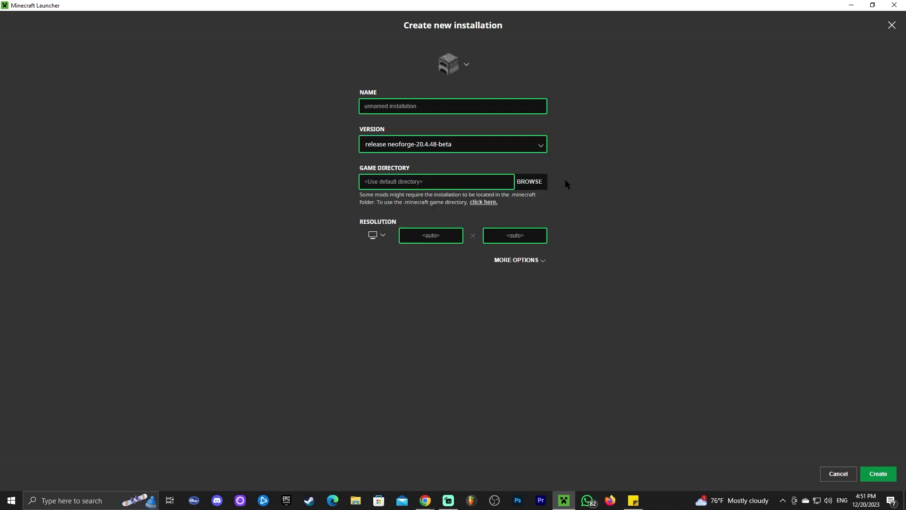
left_click(413, 105)
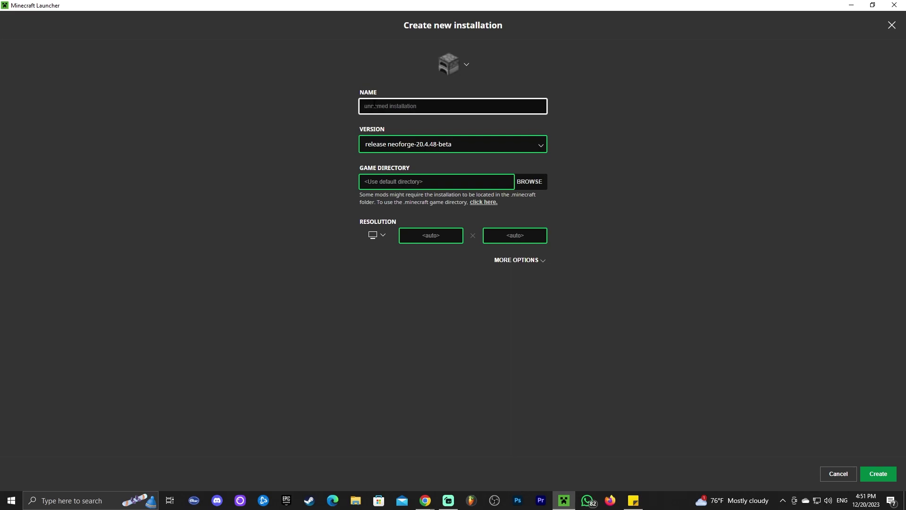
left_click(839, 473)
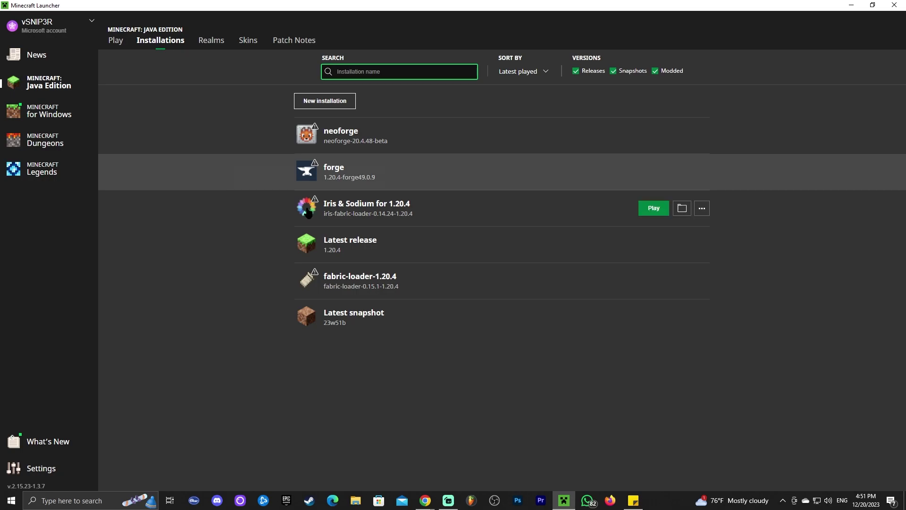
- Open the neoforge installation's .minecraft game folder and select the mods folder
left_click(681, 136)
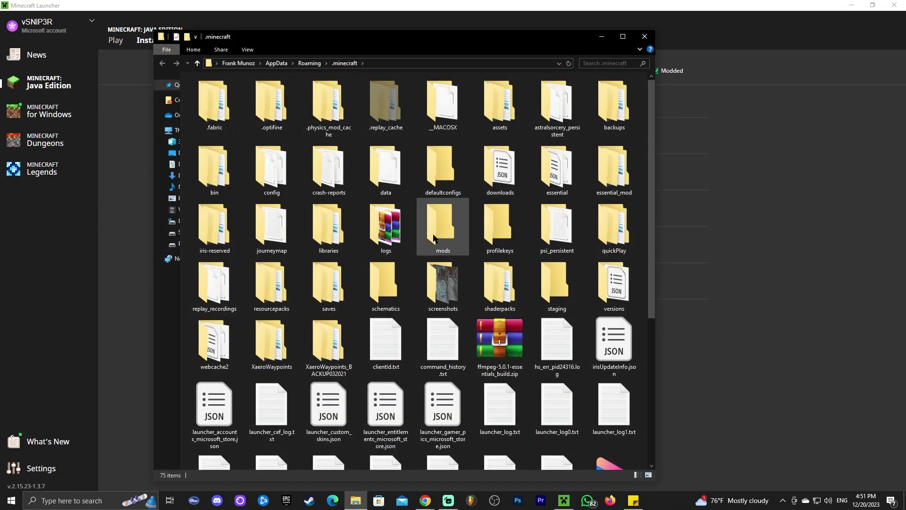
left_click(438, 221)
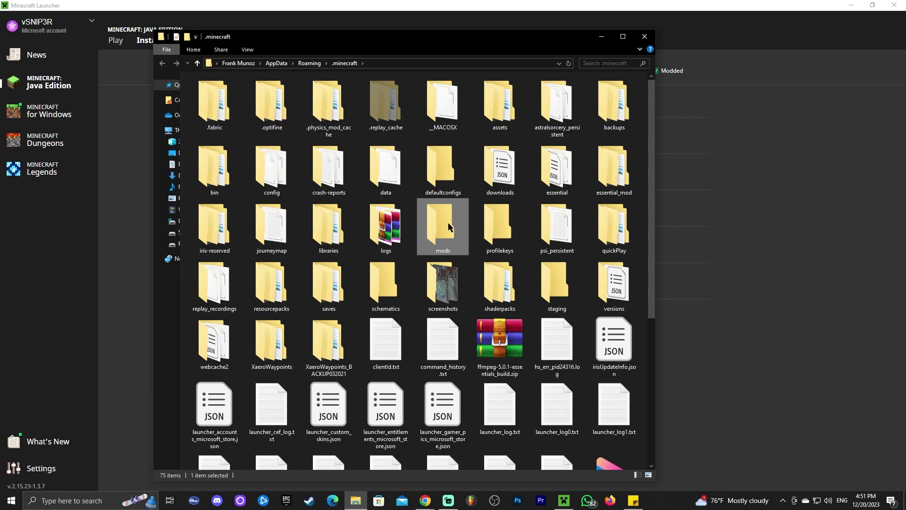
scroll(474, 216, "down", 2)
scroll(474, 216, "up", 2)
- Undo the last folder rename in .minecraft and name that folder mods again
key("ctrl+z")
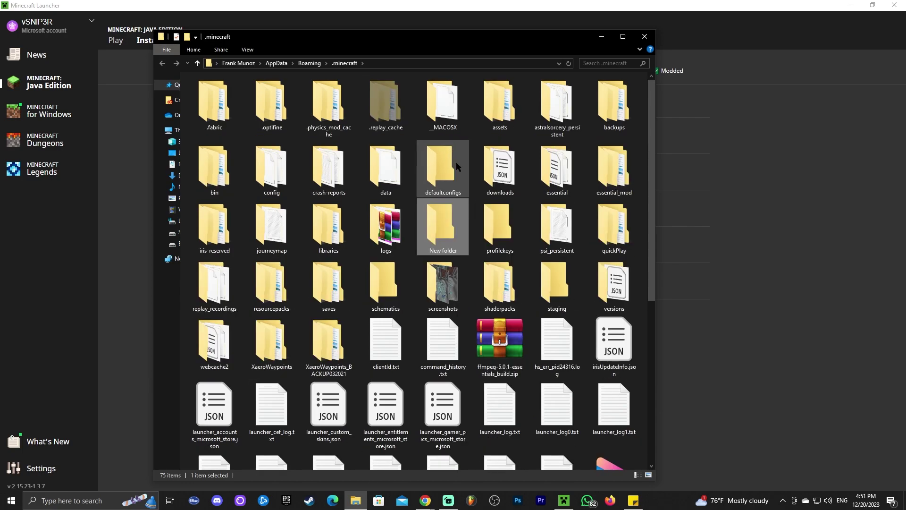
left_click(445, 249)
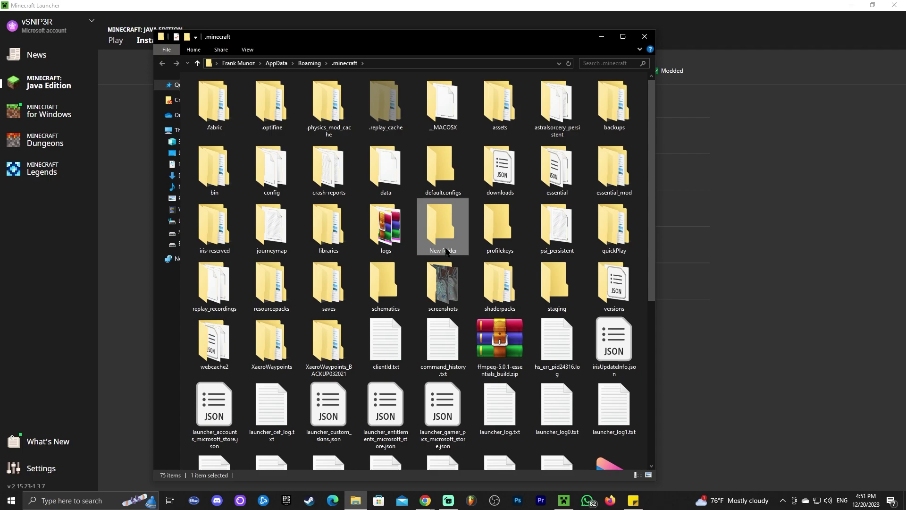
type("mods")
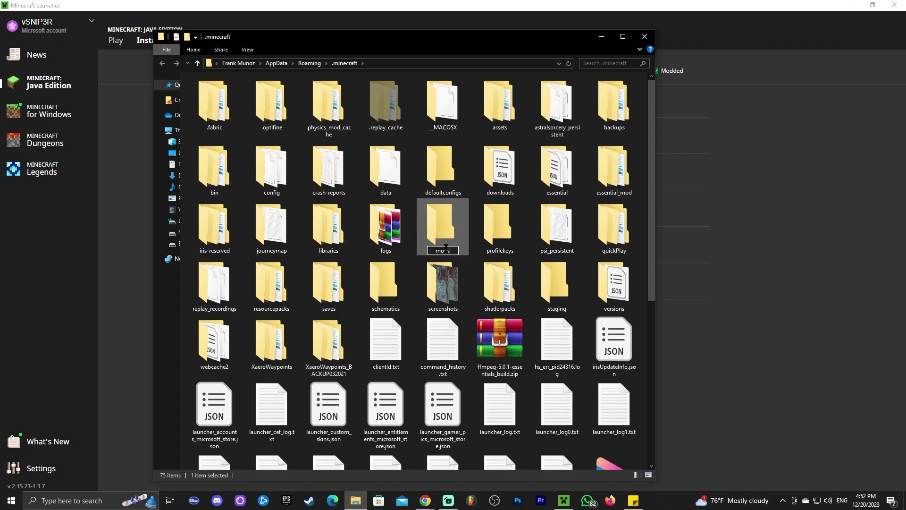
key("Return")
- Open the mods folder to view its contents, move its window aside and close it
double_click(455, 236)
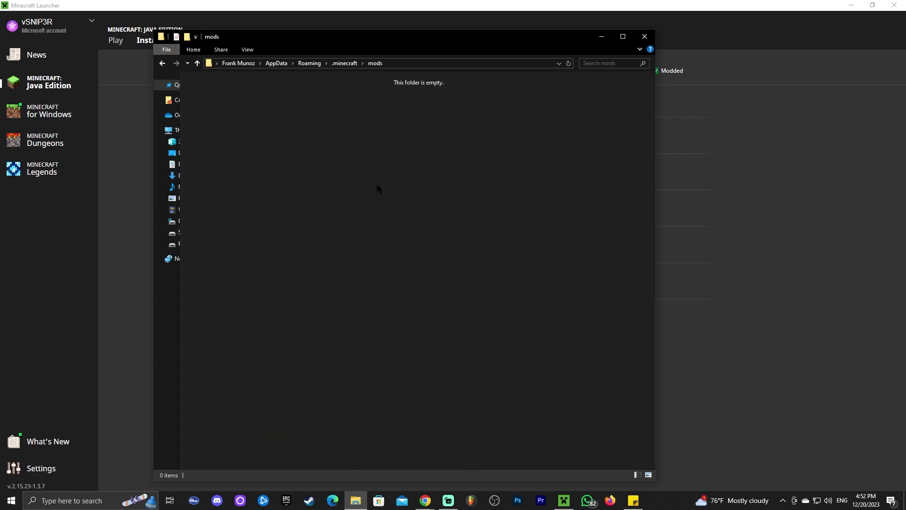
left_click_drag(470, 37, 664, 45)
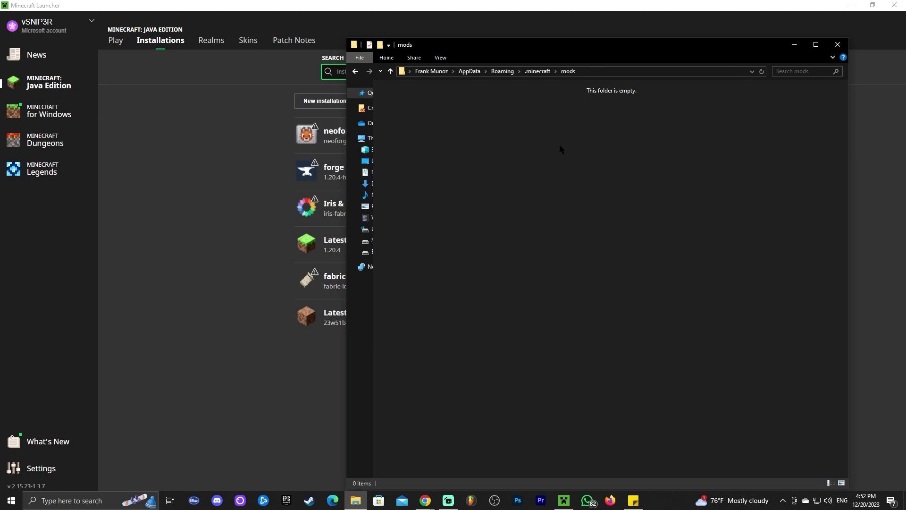
left_click(838, 44)
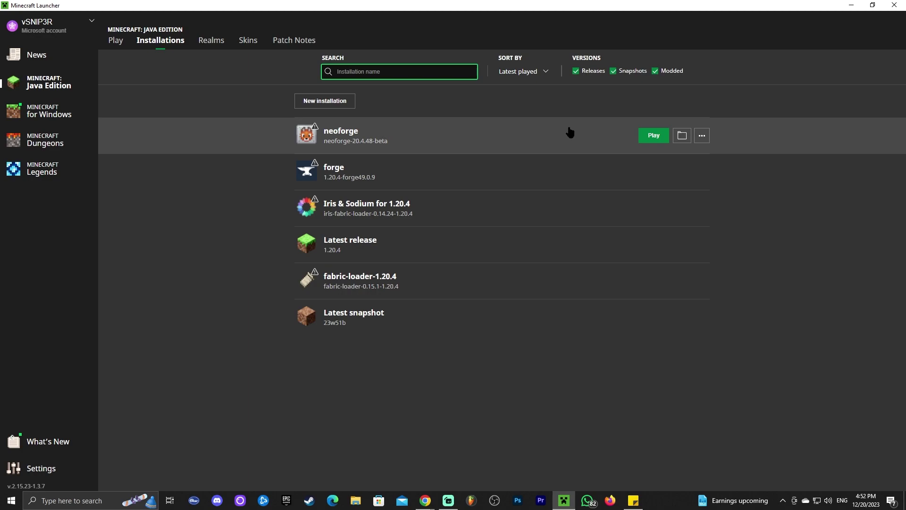
- Launch the neoforge installation, accepting the modified-installation risks and turning off further warnings for it
left_click(653, 135)
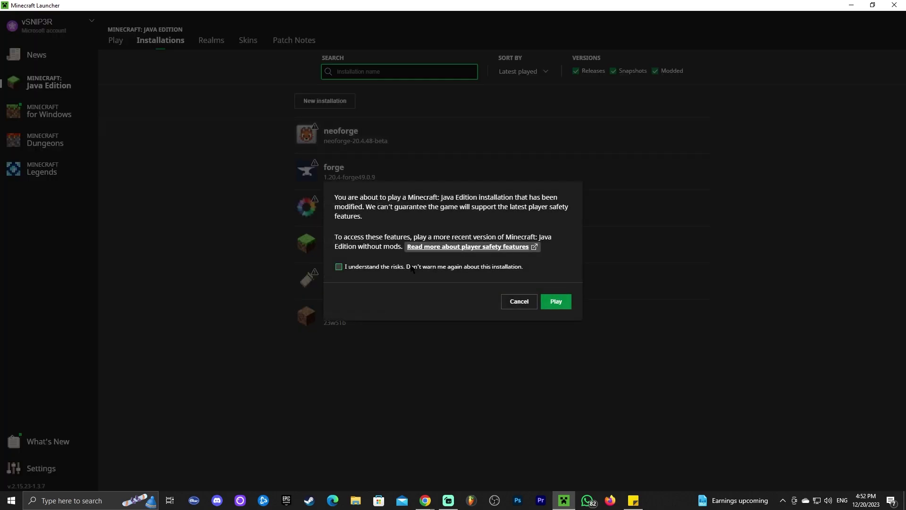
left_click(402, 265)
left_click(553, 302)
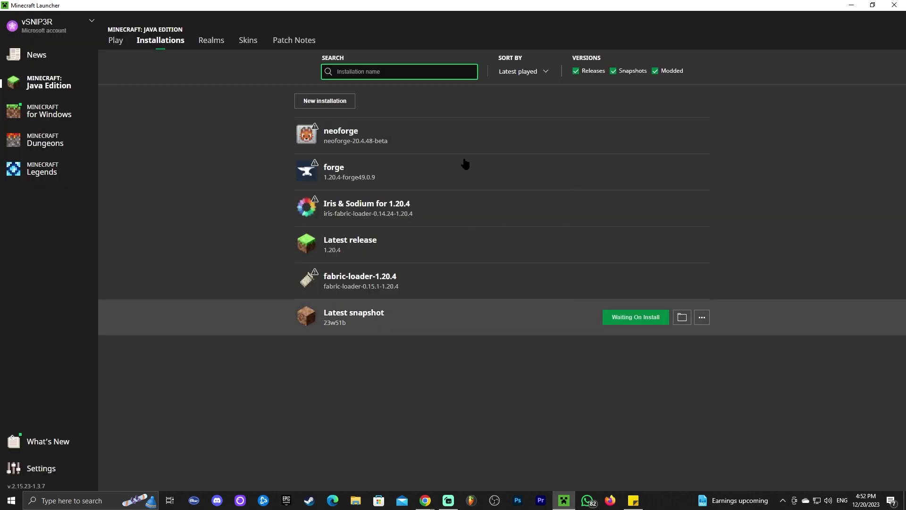